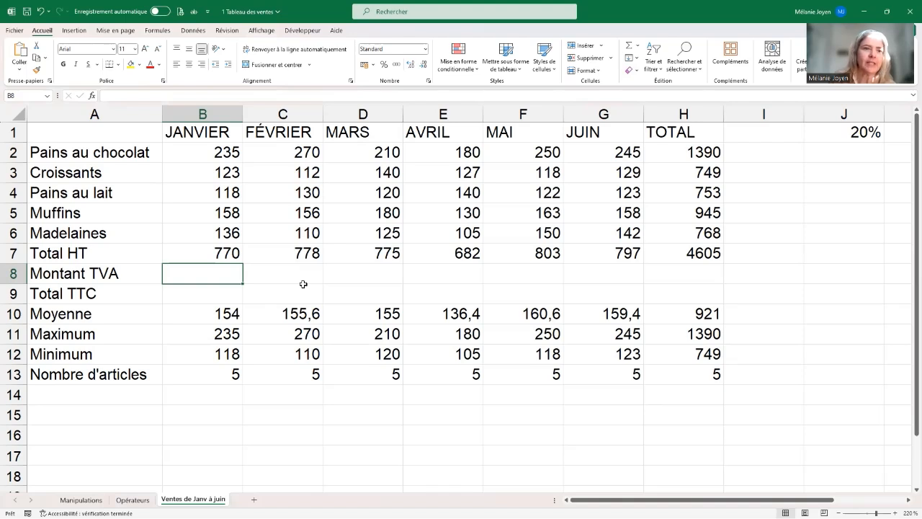
Step: Calculate January's Montant TVA in B8 with the formula =B7*J1
left_click(108, 276)
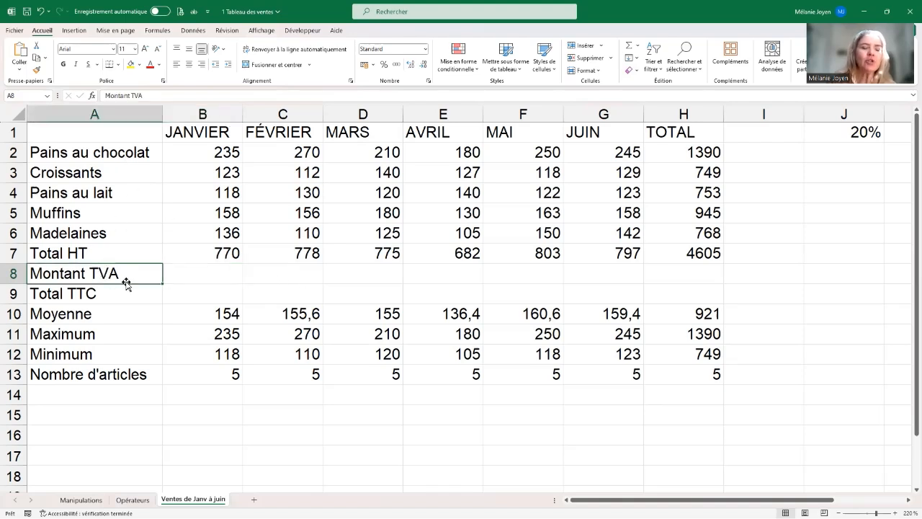
left_click(106, 295)
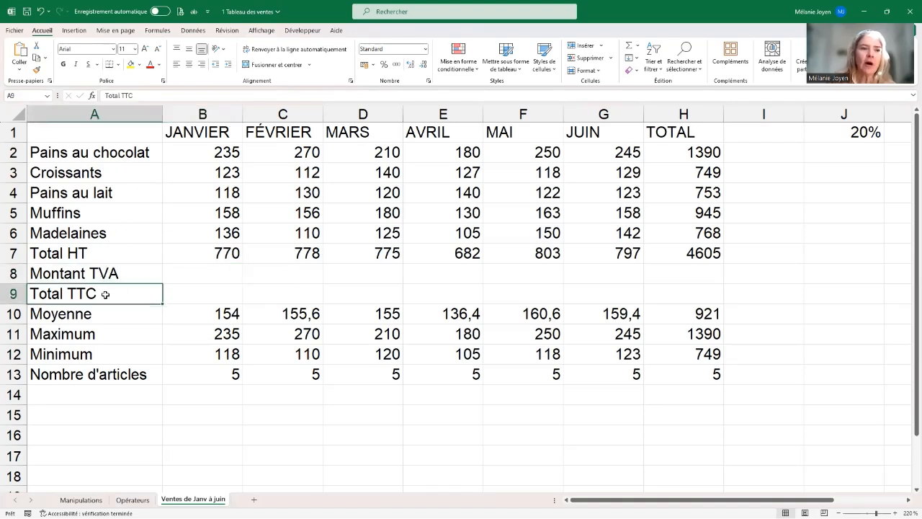
left_click(200, 272)
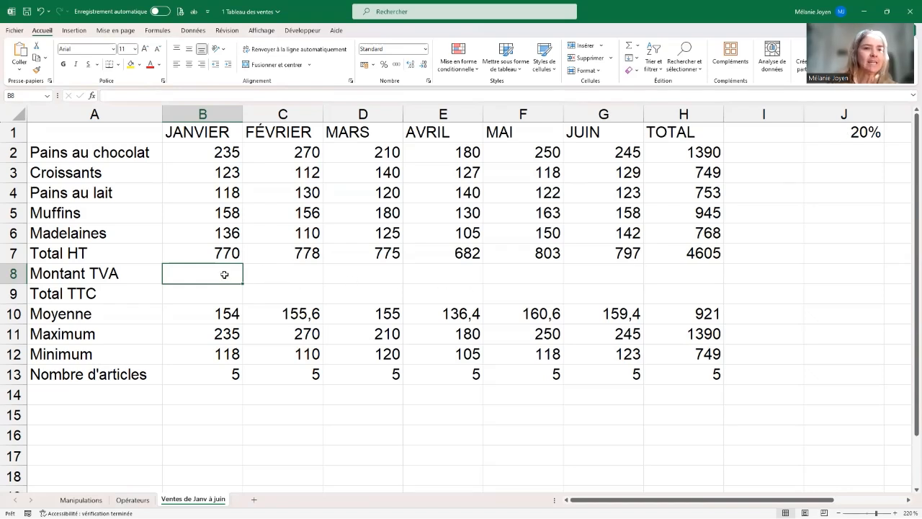
type("=")
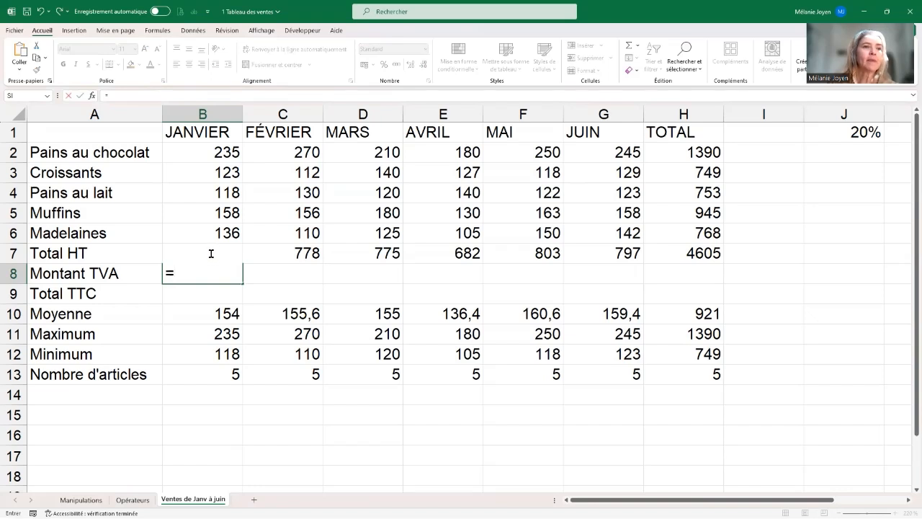
left_click(211, 254)
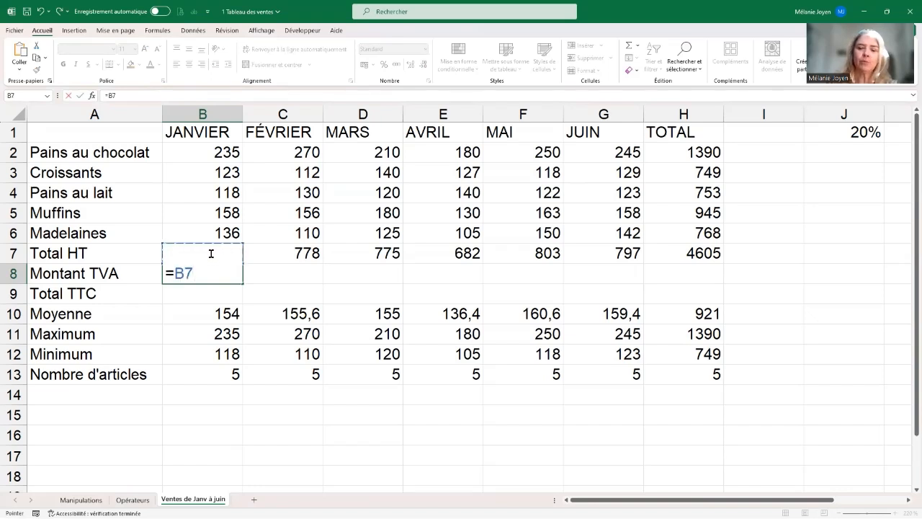
type("*")
left_click(854, 132)
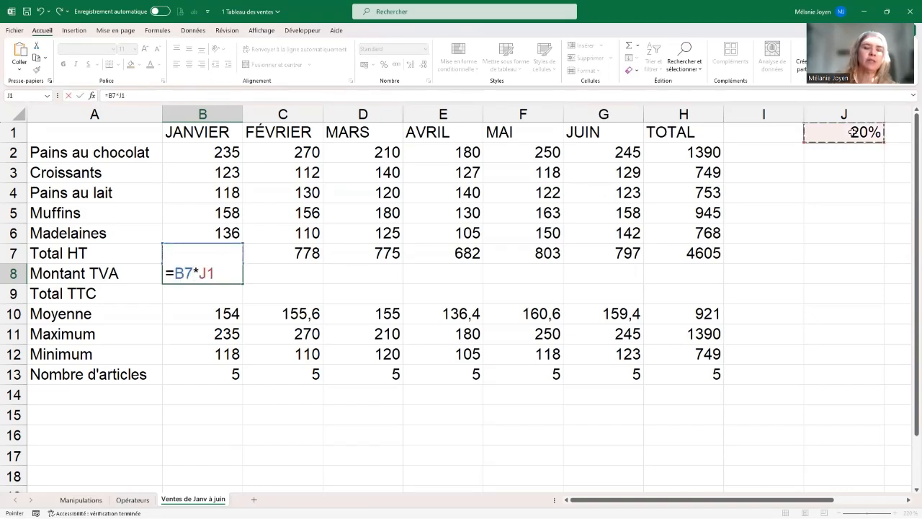
key("Return")
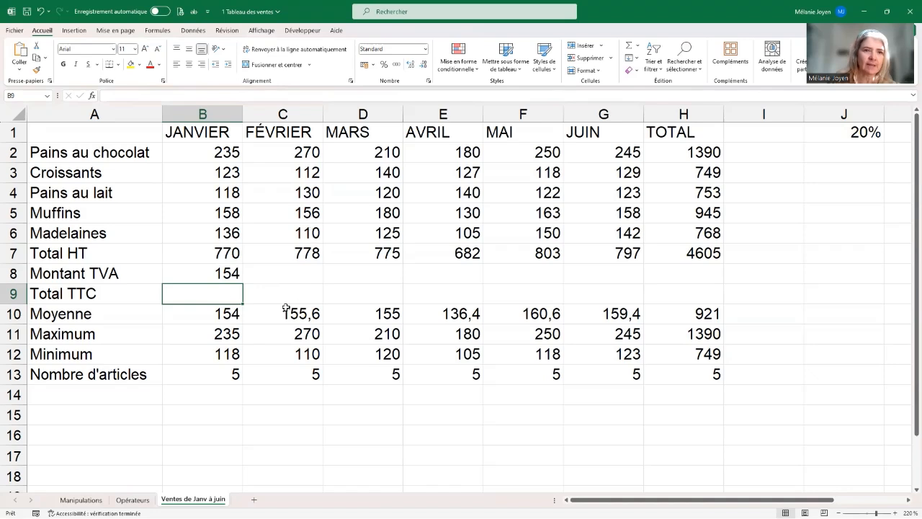
Step: Try to copy January's TVA formula across row 8 through the TOTAL column, and inspect the cell references in February's formula
left_click(219, 273)
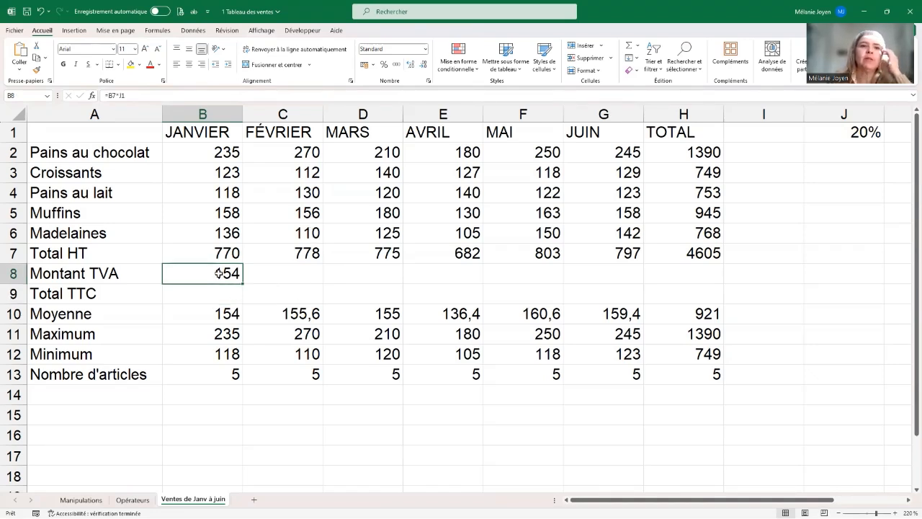
left_click_drag(240, 283, 700, 289)
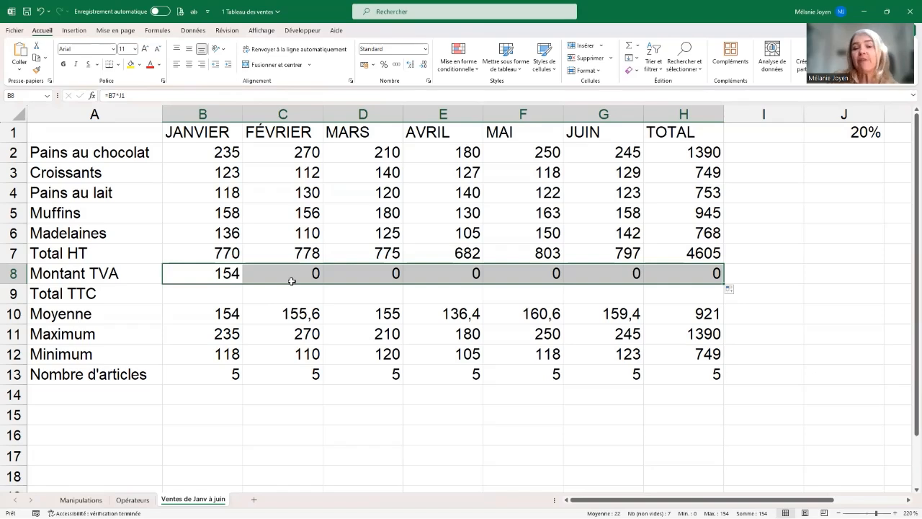
left_click(297, 271)
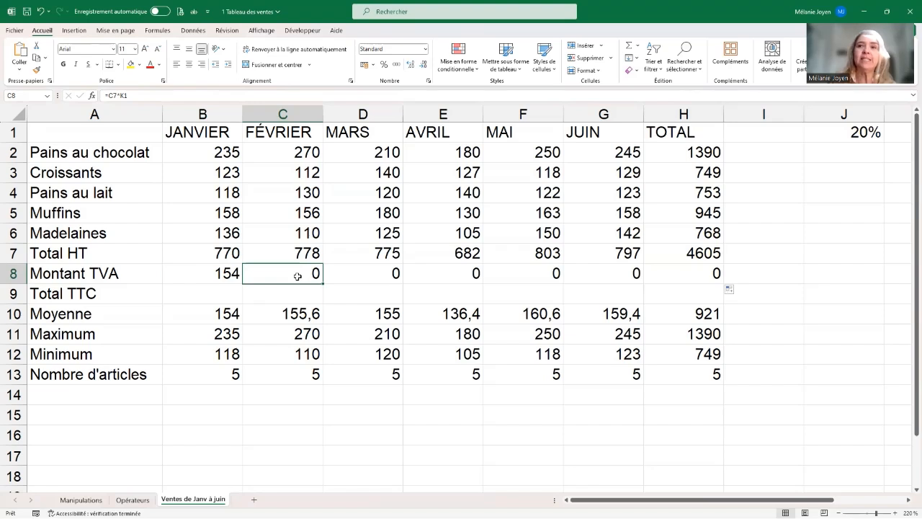
double_click(299, 272)
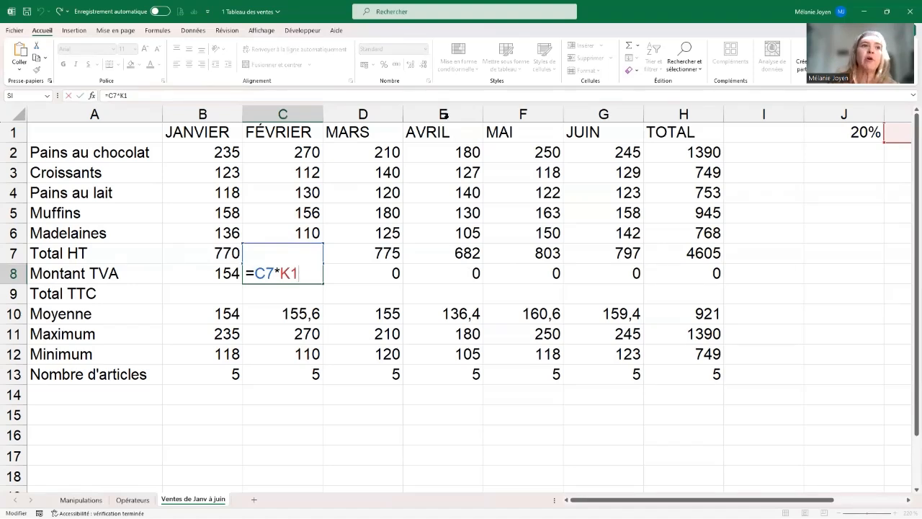
left_click(69, 96)
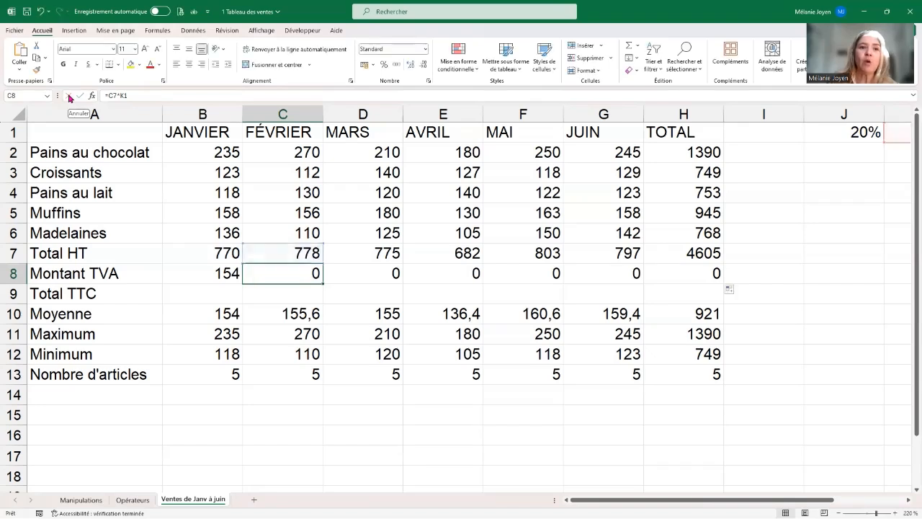
Step: Make the TVA rate reference absolute in January's Montant TVA formula, so B8 contains =B7*$J$1
left_click(218, 275)
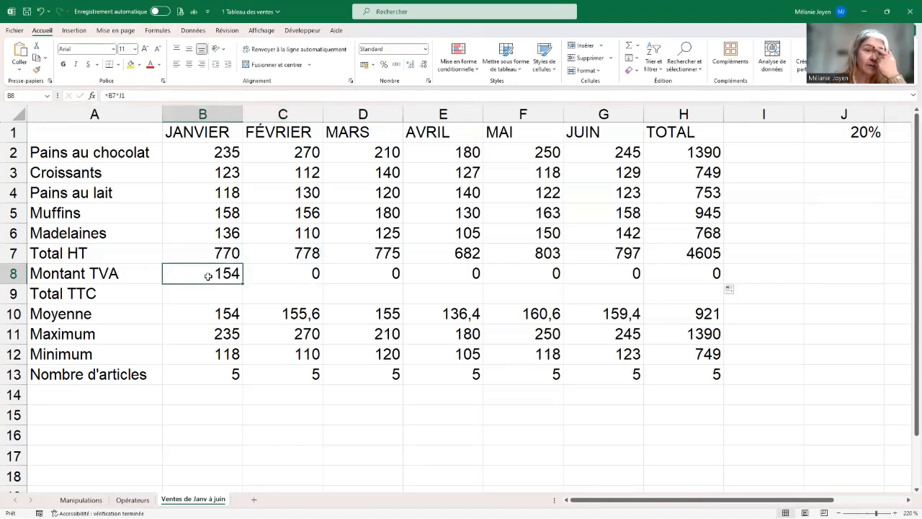
double_click(208, 276)
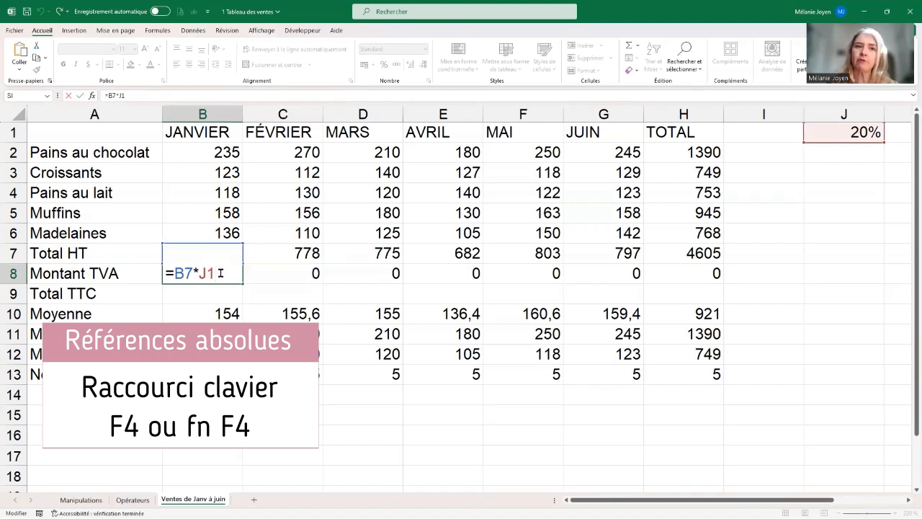
key("F4")
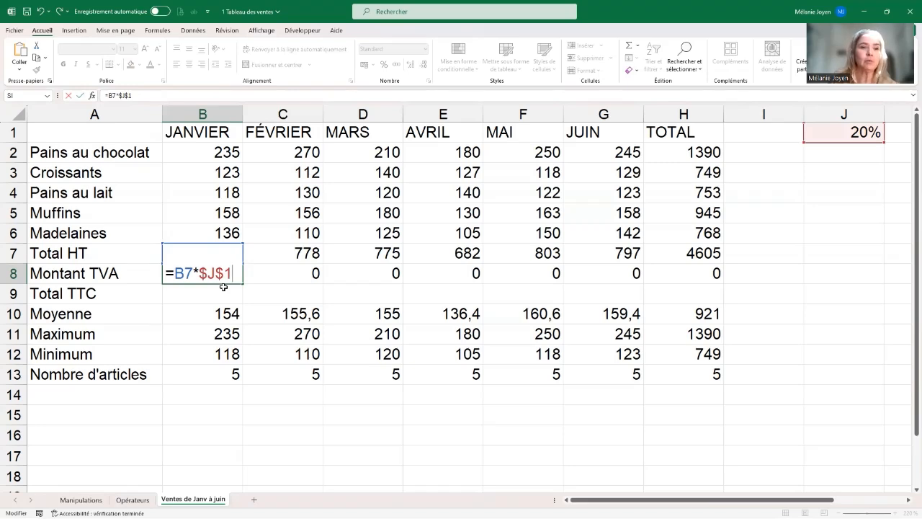
key("Return")
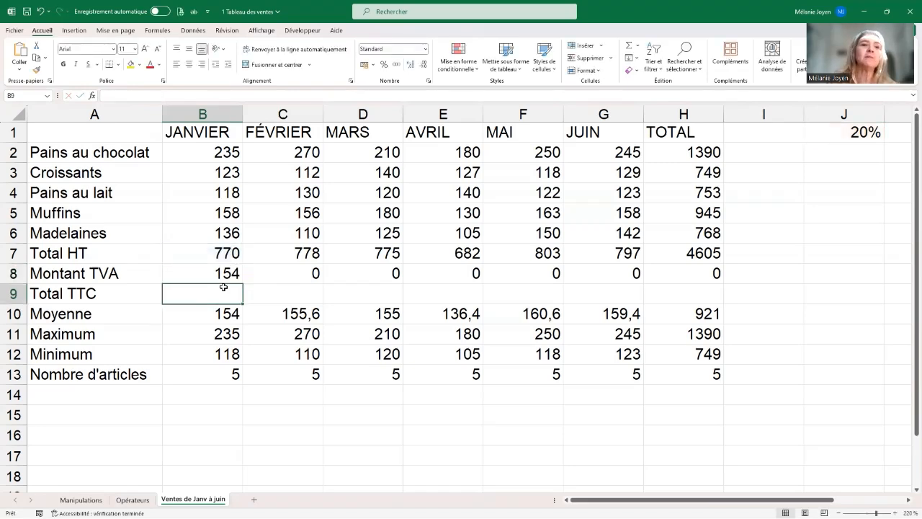
Step: Copy the B8 formula across row 8 through the TOTAL column and check the February, March and April formulas
left_click(232, 267)
left_click_drag(245, 286, 746, 302)
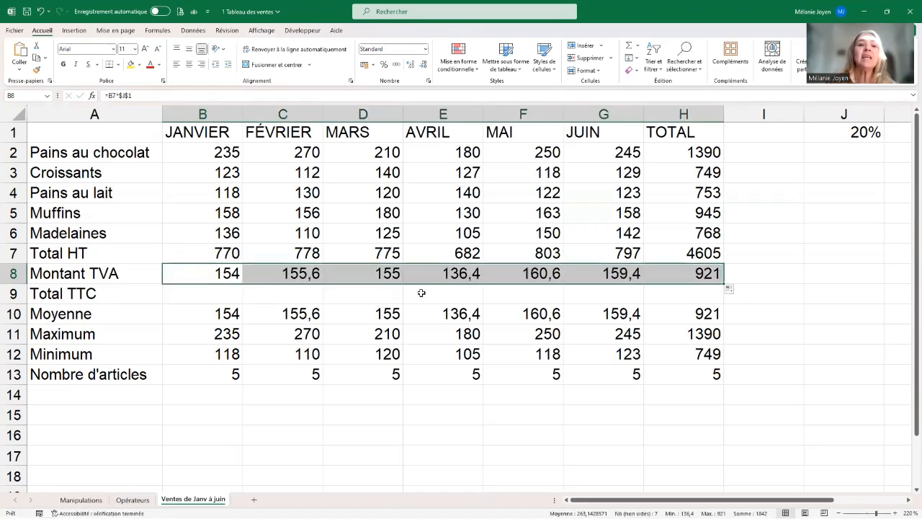
left_click(294, 275)
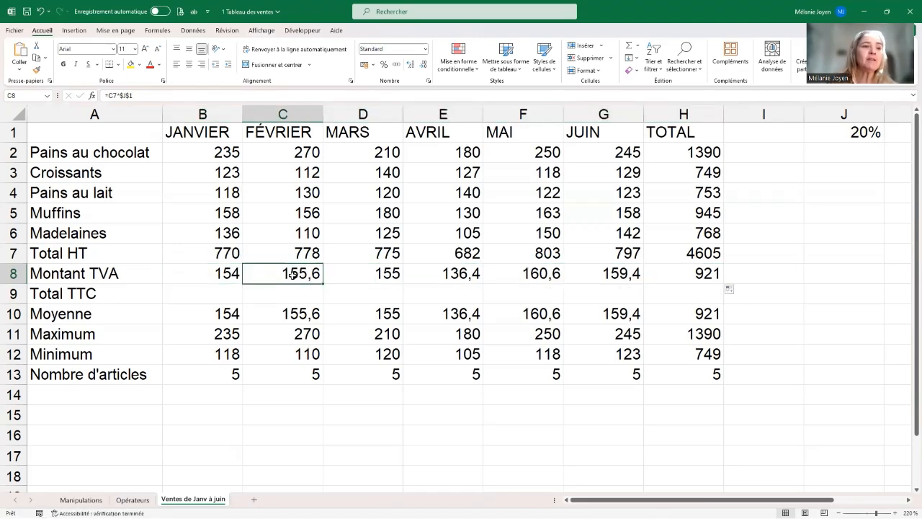
double_click(291, 274)
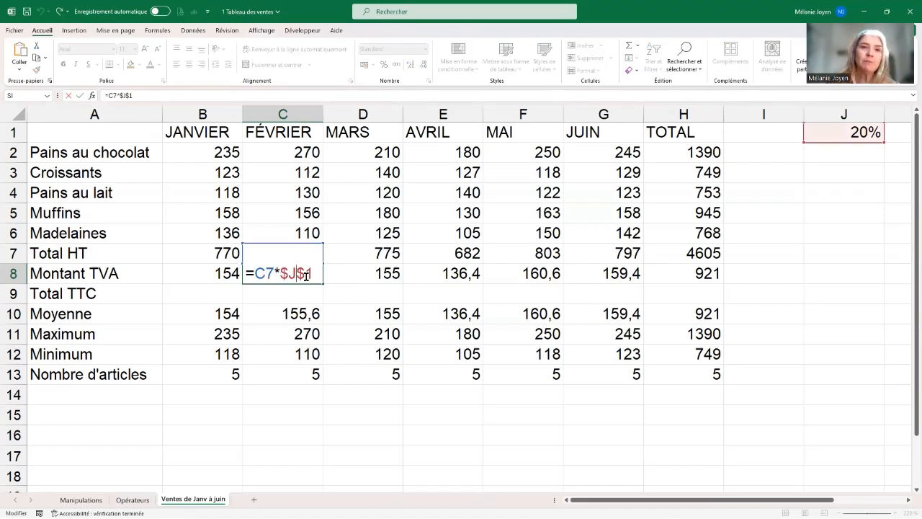
left_click(79, 96)
left_click(388, 273)
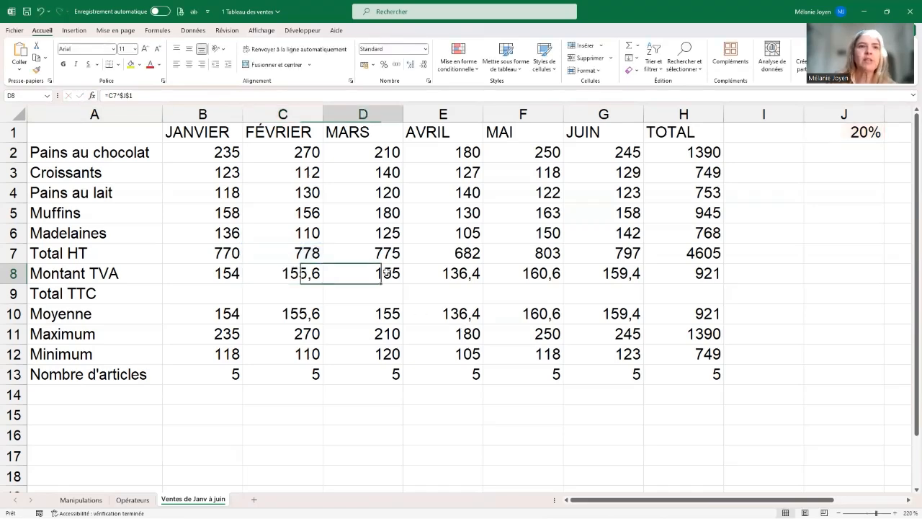
left_click(448, 274)
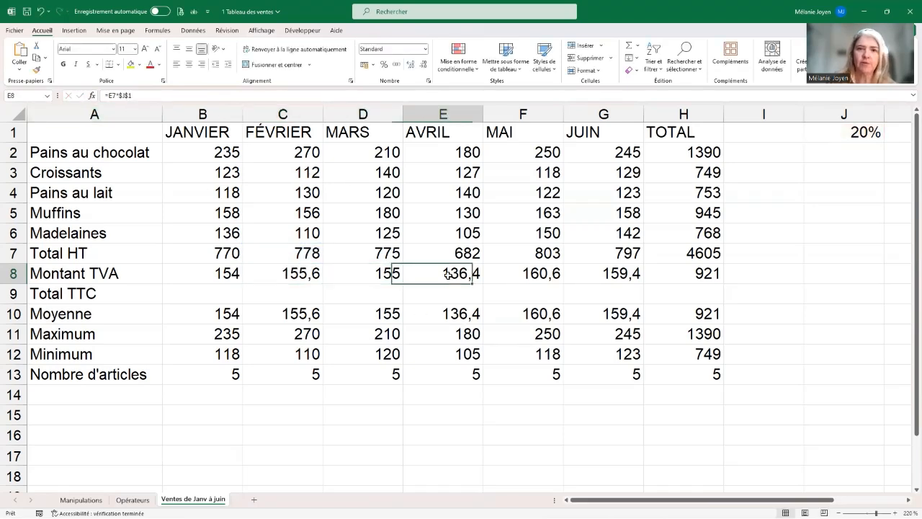
Step: Calculate January's Total TTC in B9 with =SOMME(B7:B8) and copy the formula across through the TOTAL column
left_click(206, 301)
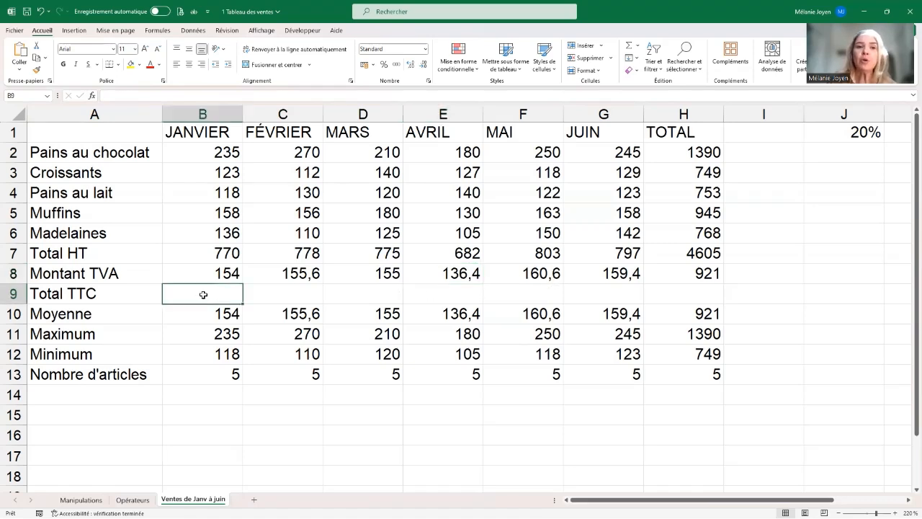
left_click(629, 47)
left_click_drag(192, 251, 194, 272)
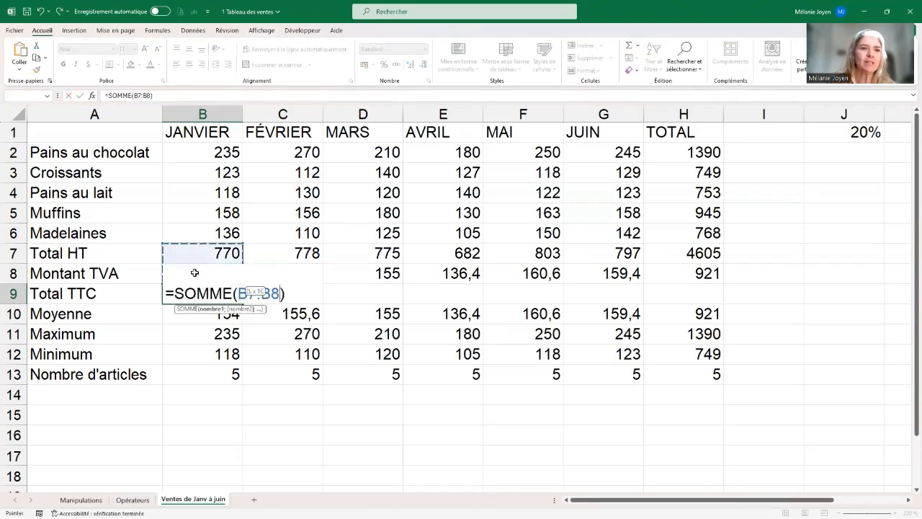
key("Return")
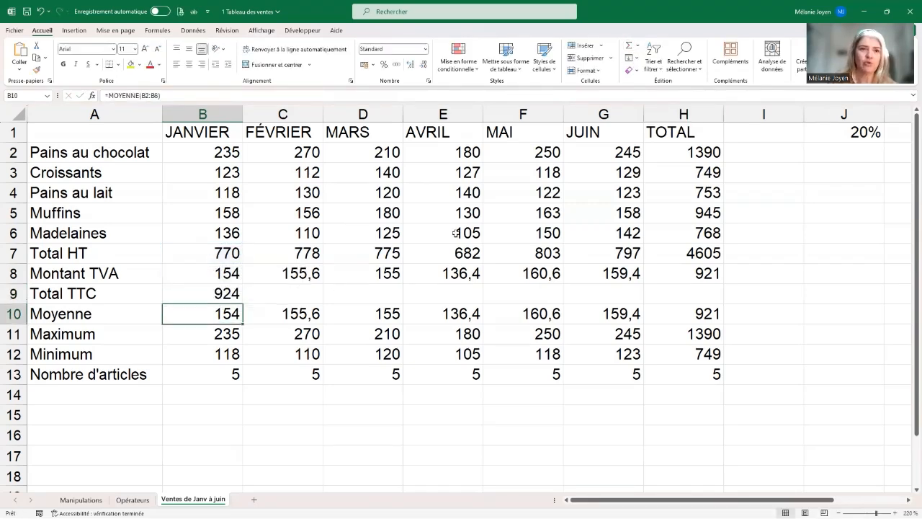
left_click(232, 294)
left_click_drag(243, 304, 708, 306)
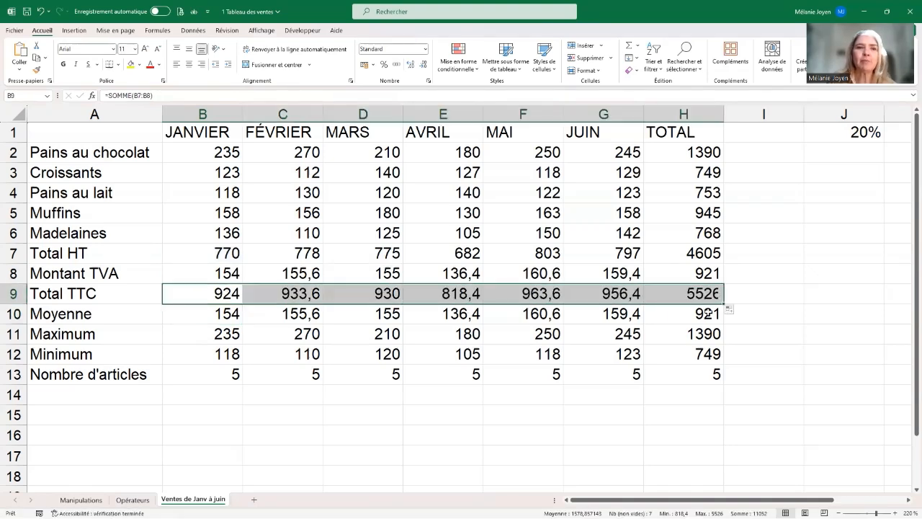
Step: Add the row label "% CA" in A14, below Nombre d'articles
left_click(85, 394)
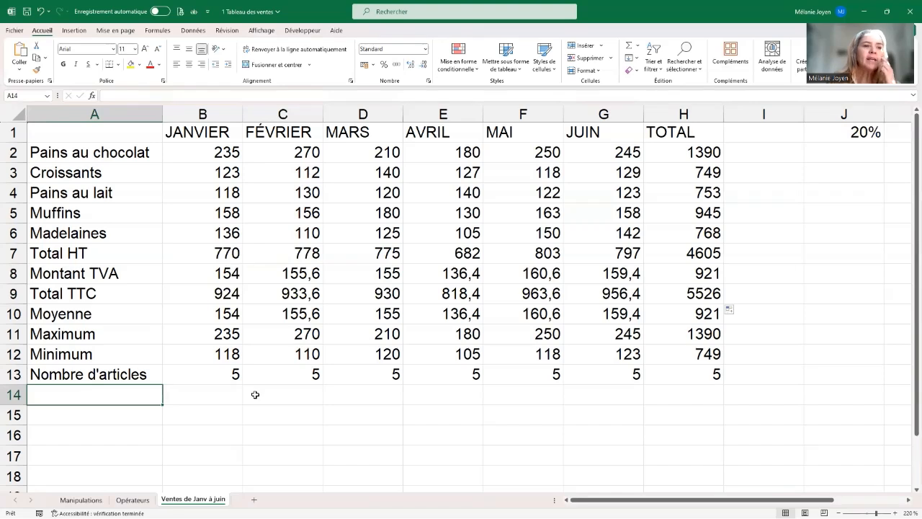
type("% CA")
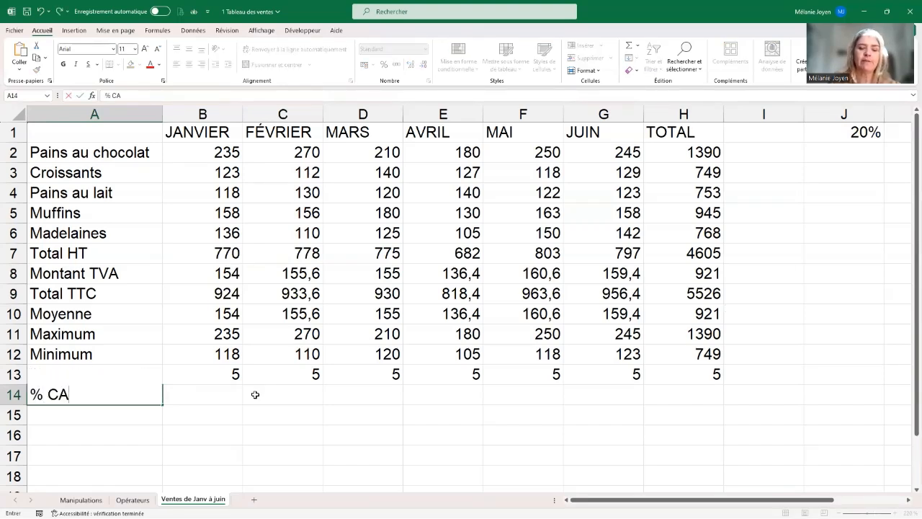
key("Tab")
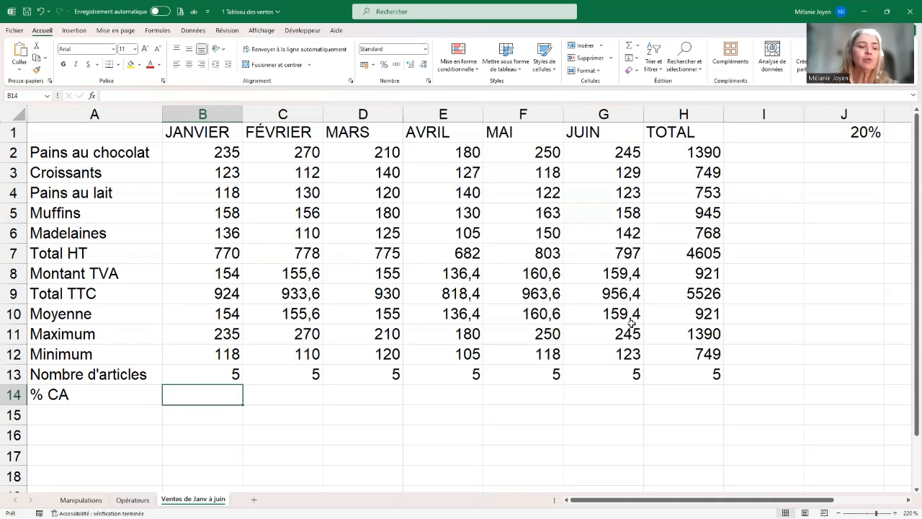
Step: Calculate January's share of the overall Total TTC in B14 with the formula =B9/H9
type("=")
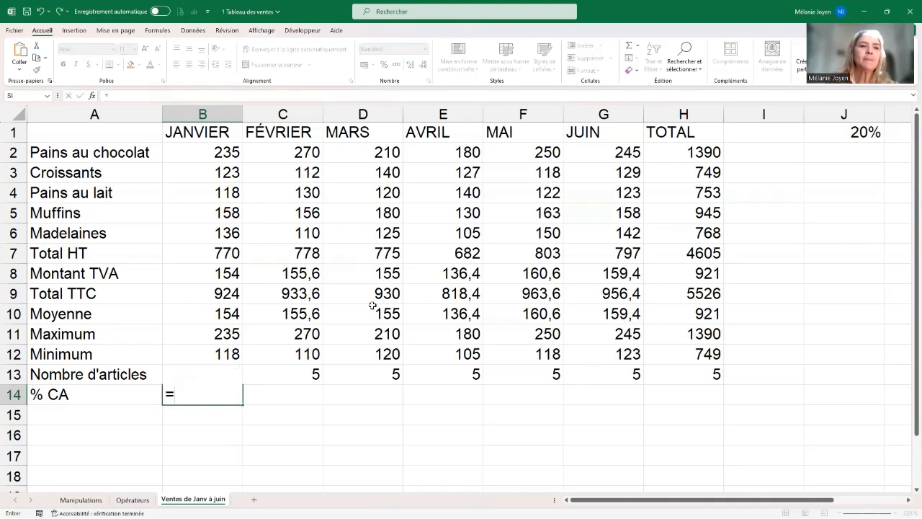
left_click(225, 294)
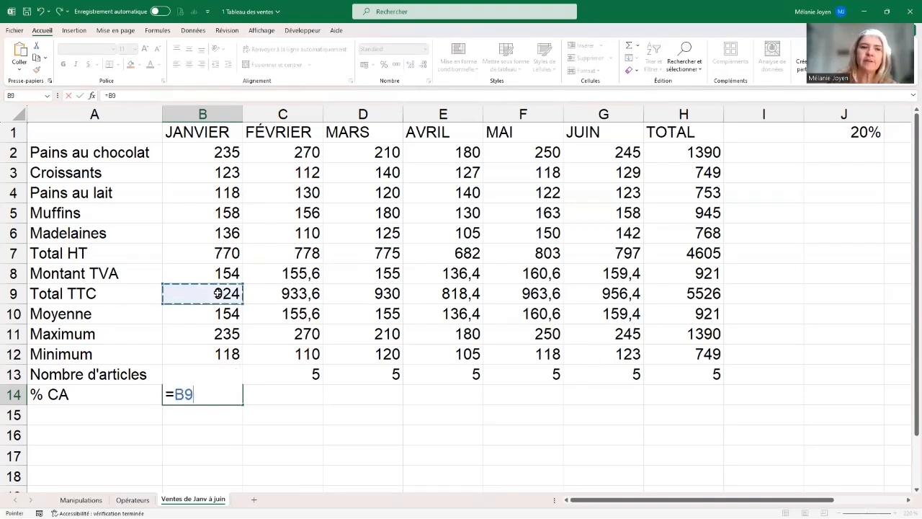
type("/")
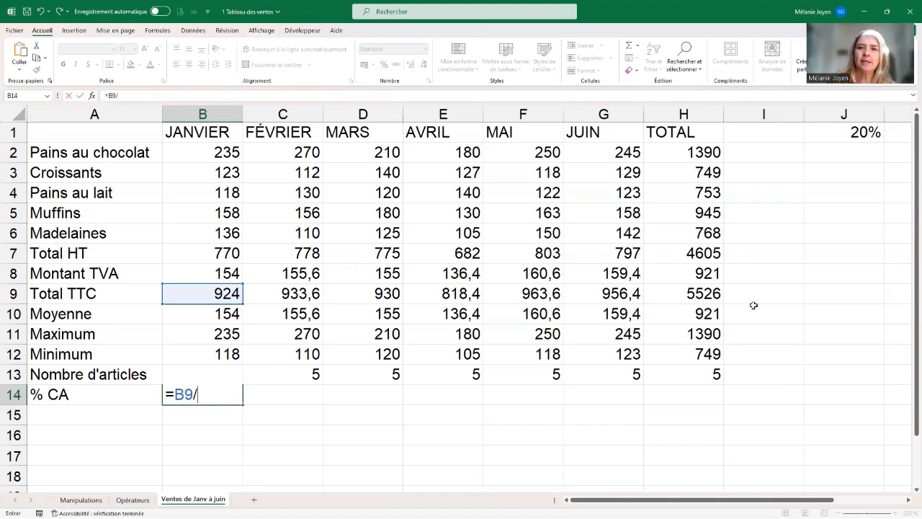
left_click(701, 292)
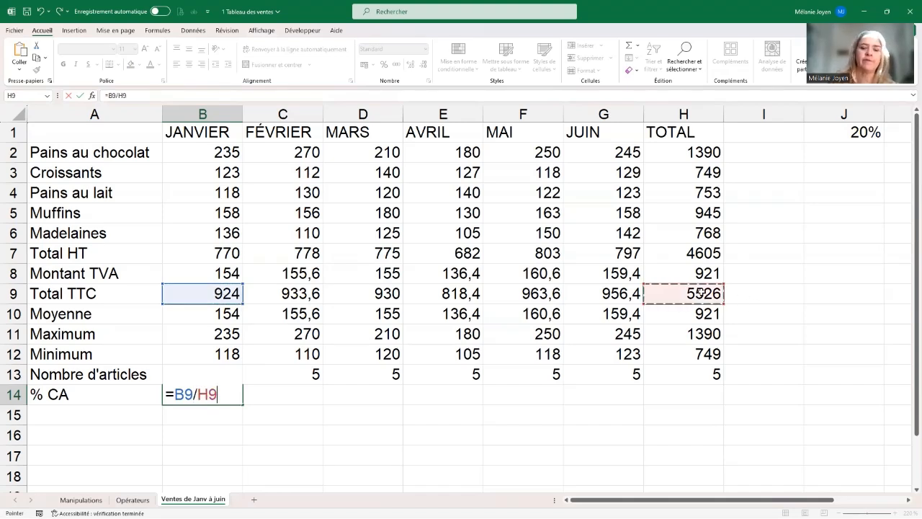
key("Return")
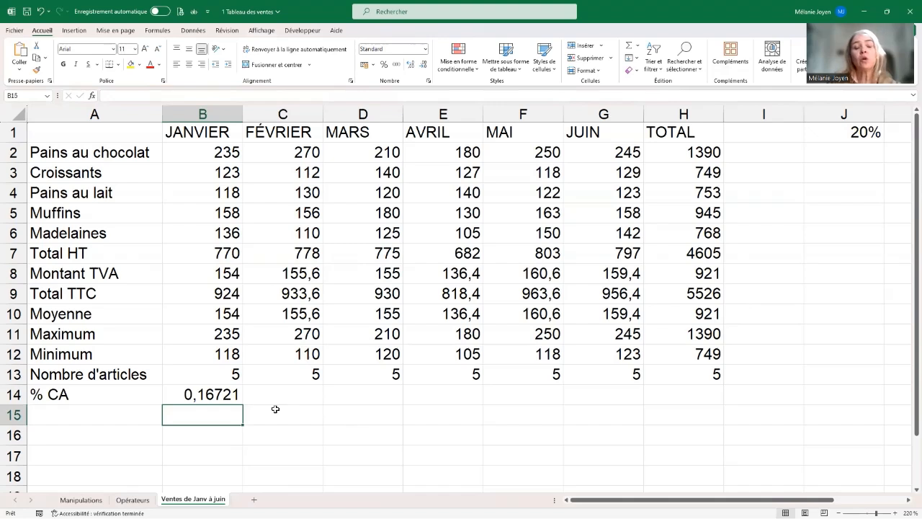
Step: Format January's % CA value in B14 as a percentage with one decimal place
left_click(203, 389)
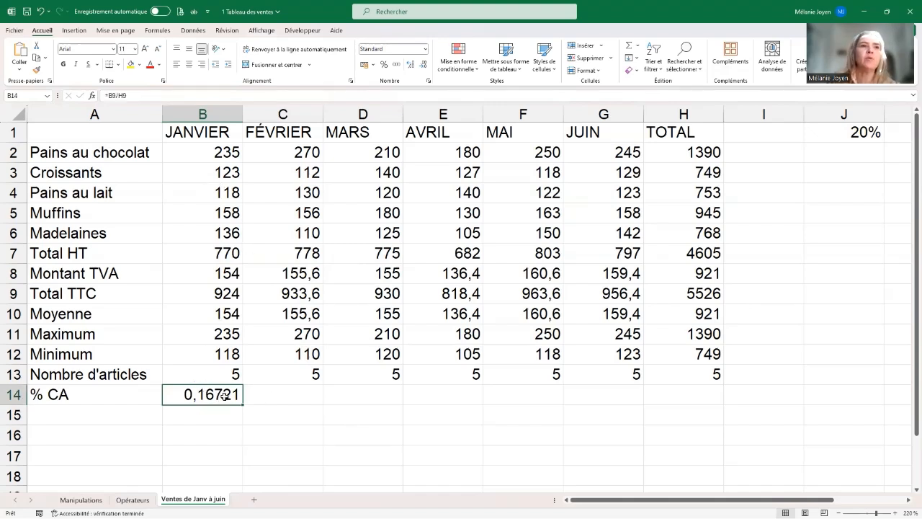
left_click(385, 64)
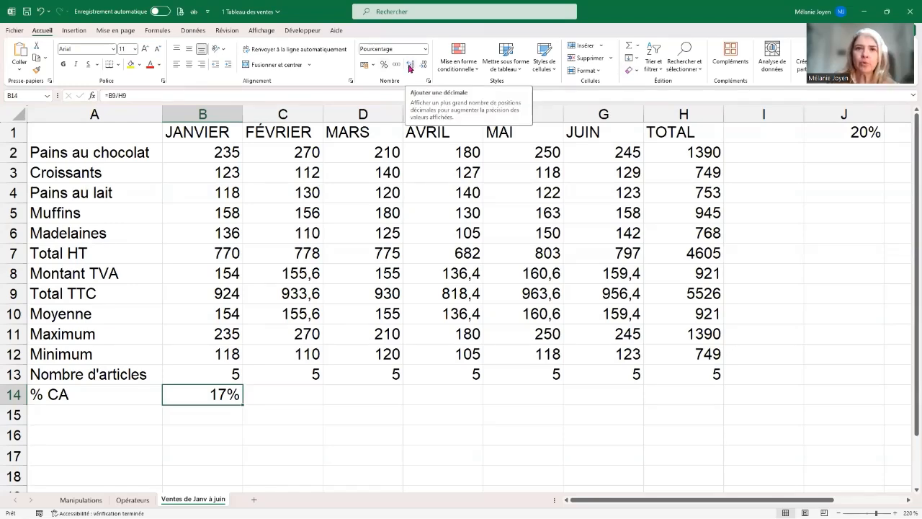
left_click(410, 66)
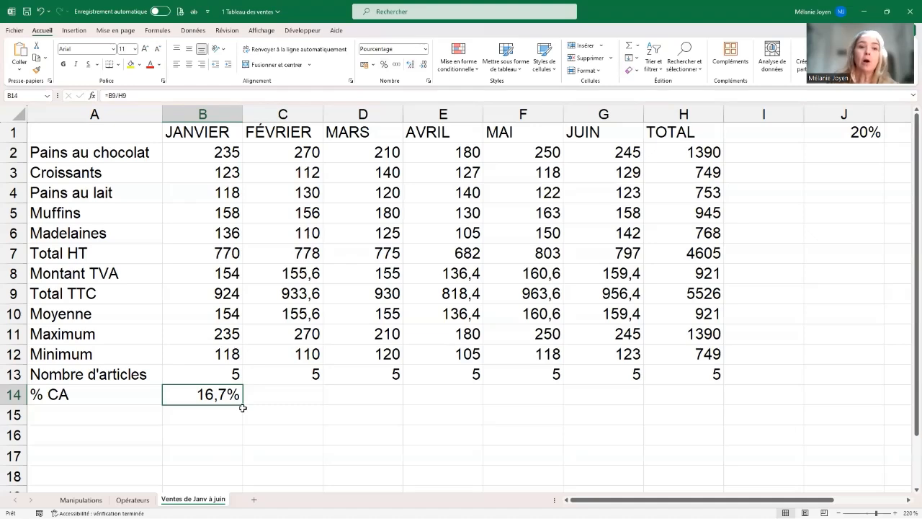
Step: Try to copy the B14 formula across row 14 through the TOTAL column and inspect the cell references in February's formula
left_click_drag(243, 406, 723, 386)
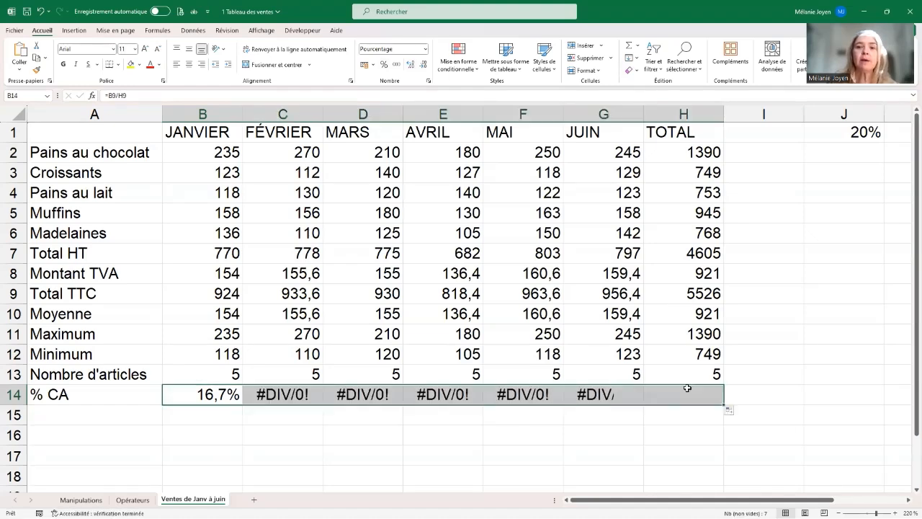
left_click(283, 399)
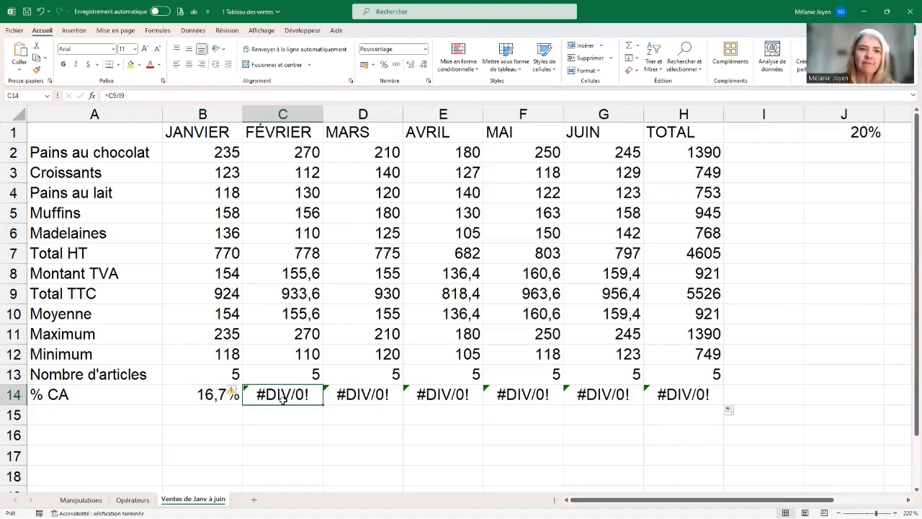
double_click(283, 395)
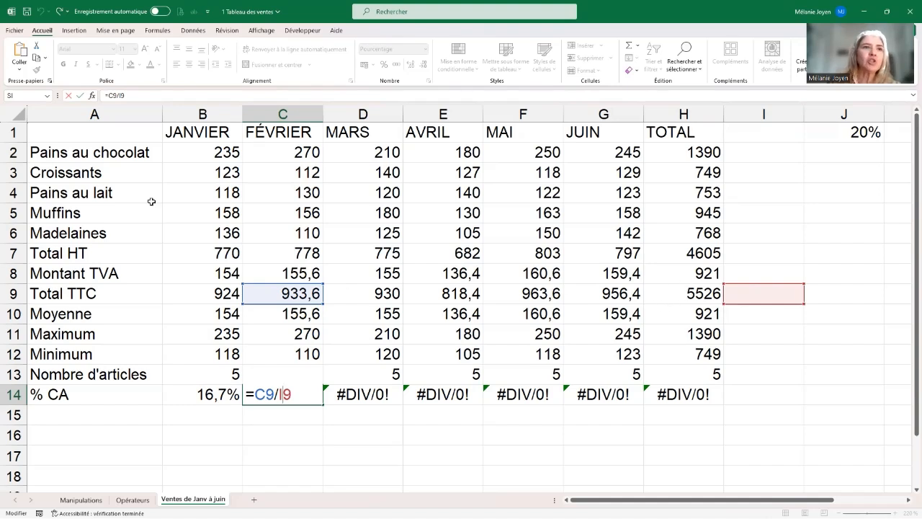
left_click(69, 96)
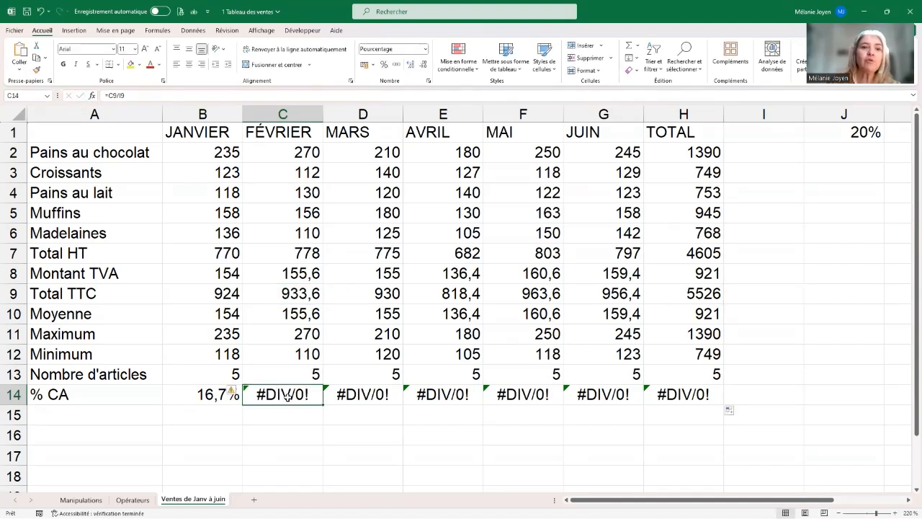
Step: Make the H9 reference in January's % CA formula absolute so that B14 contains =B9/$H$9
double_click(196, 396)
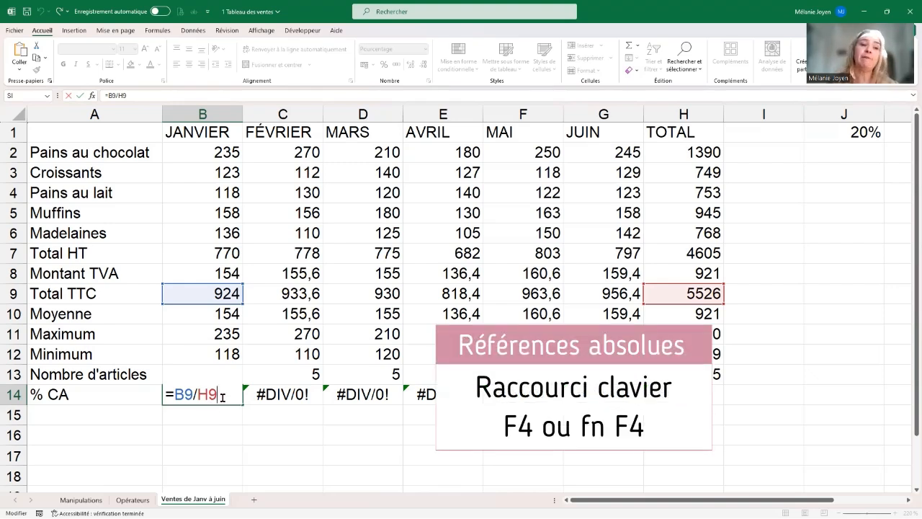
key("F4")
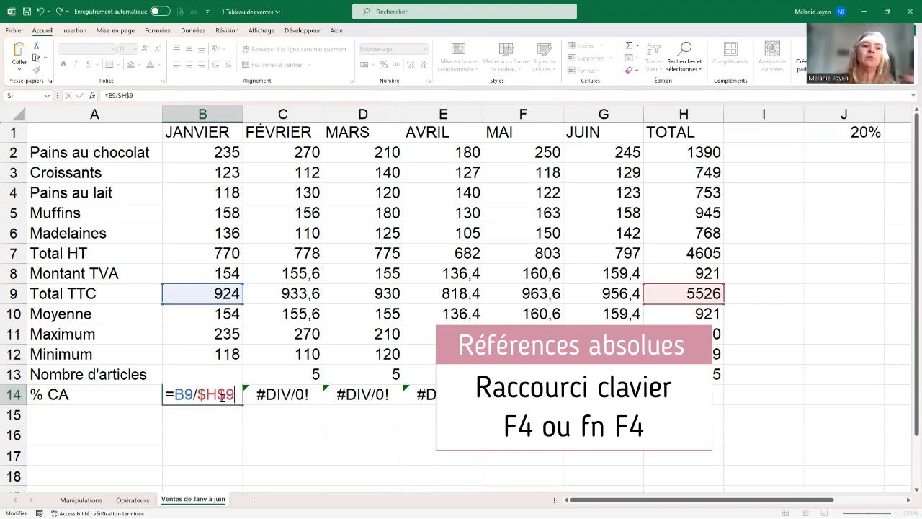
key("Return")
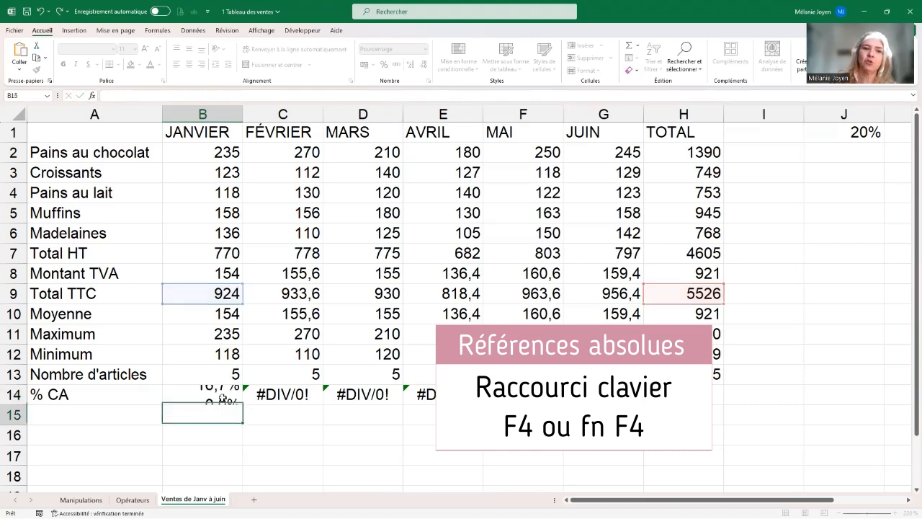
Step: Copy the corrected B14 formula across row 14 through the TOTAL column and check the formula in H14
left_click(231, 395)
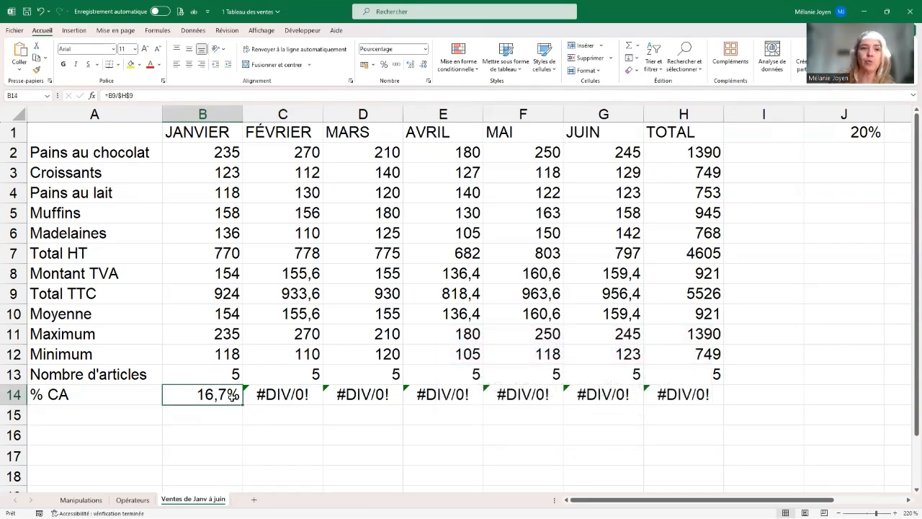
left_click_drag(244, 404, 731, 406)
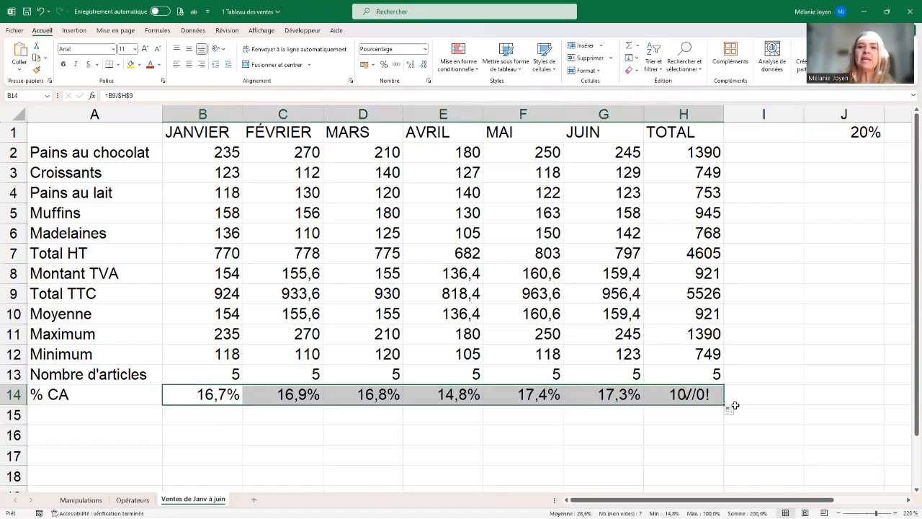
left_click(683, 396)
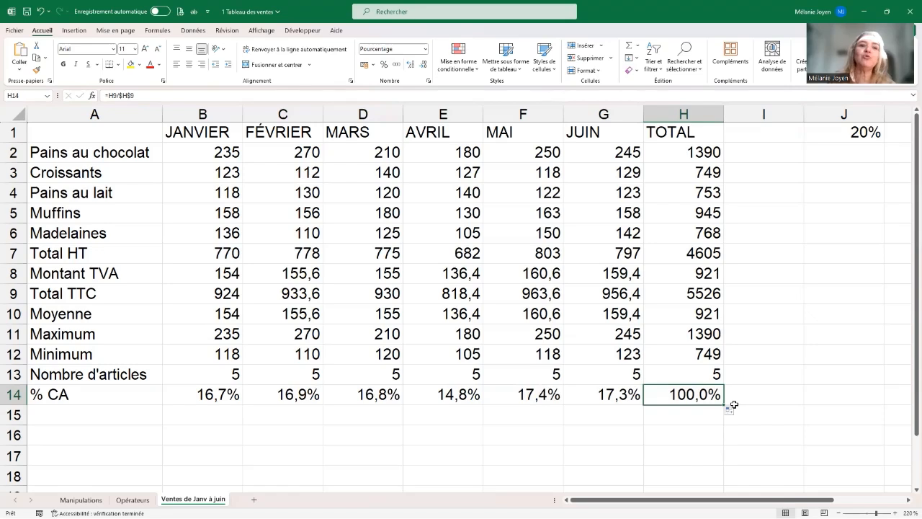